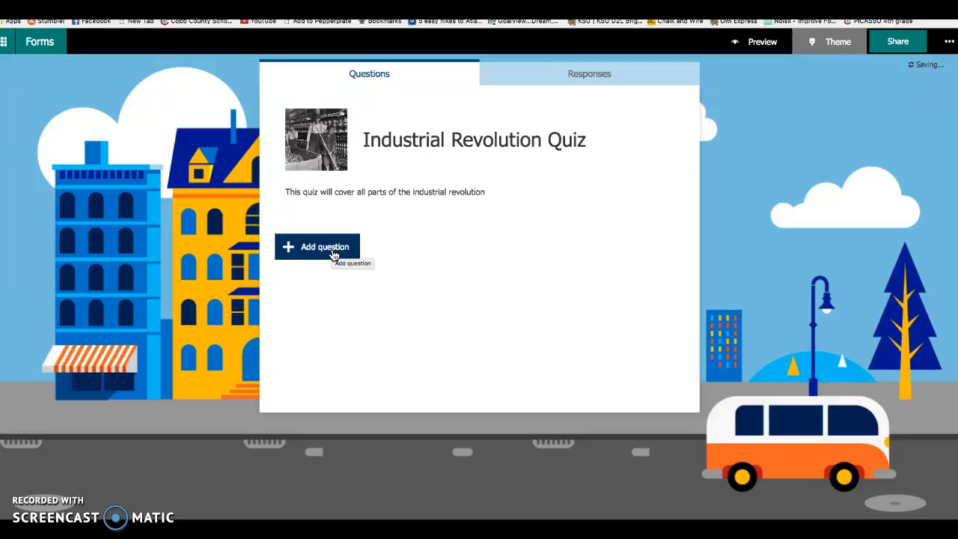
Step: Add a choice question reading "Who was the President of the United States during the industrial revolution?"
left_click(316, 245)
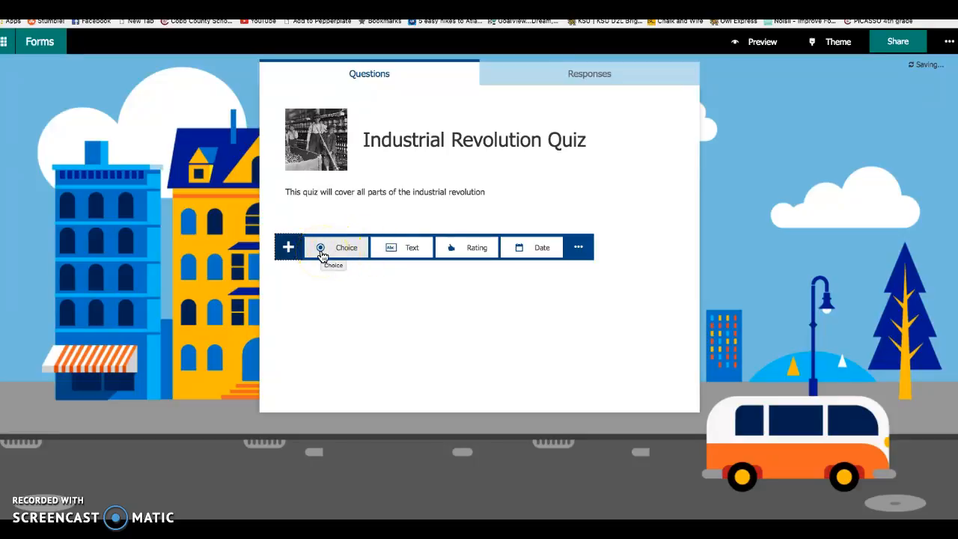
left_click(322, 255)
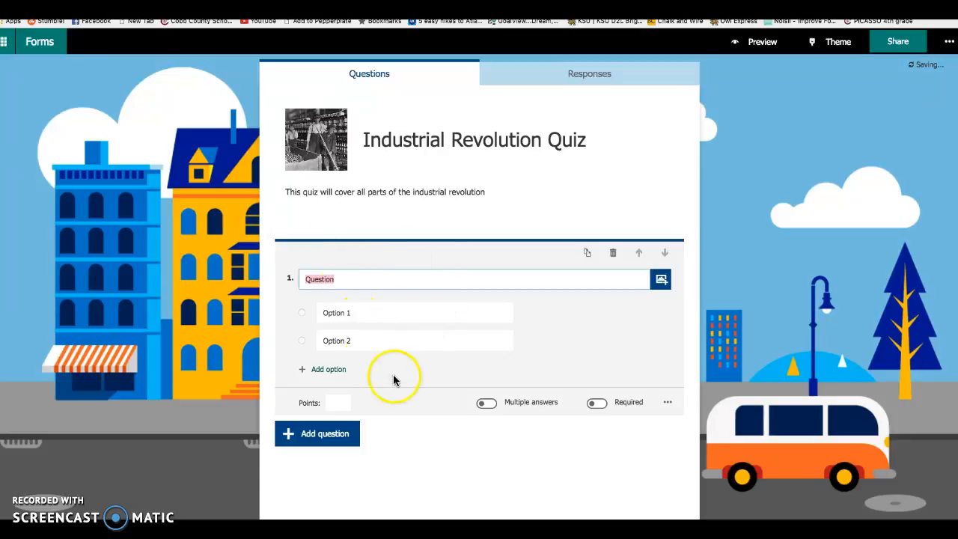
left_click(351, 281)
left_click_drag(351, 281, 286, 280)
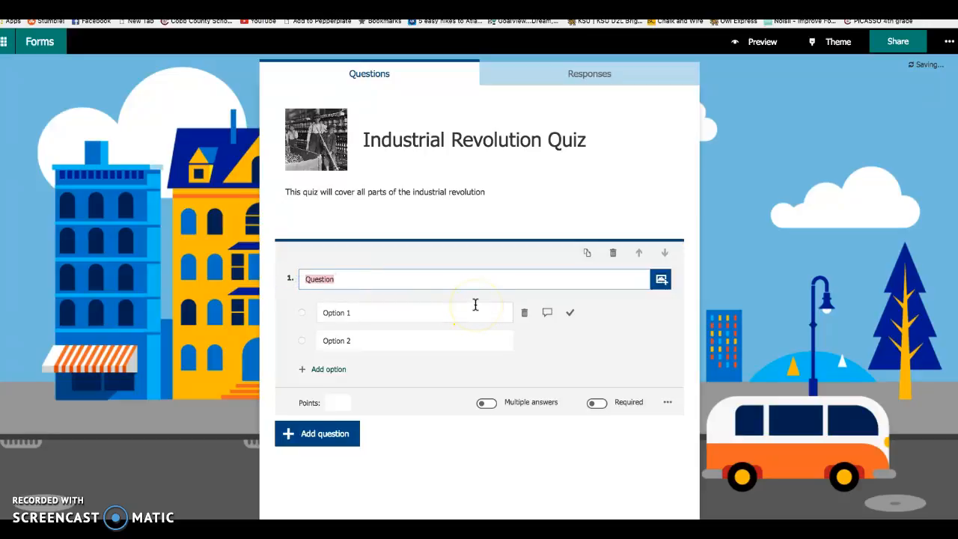
key("BackSpace")
type("Who was the President of the United States during the industrial")
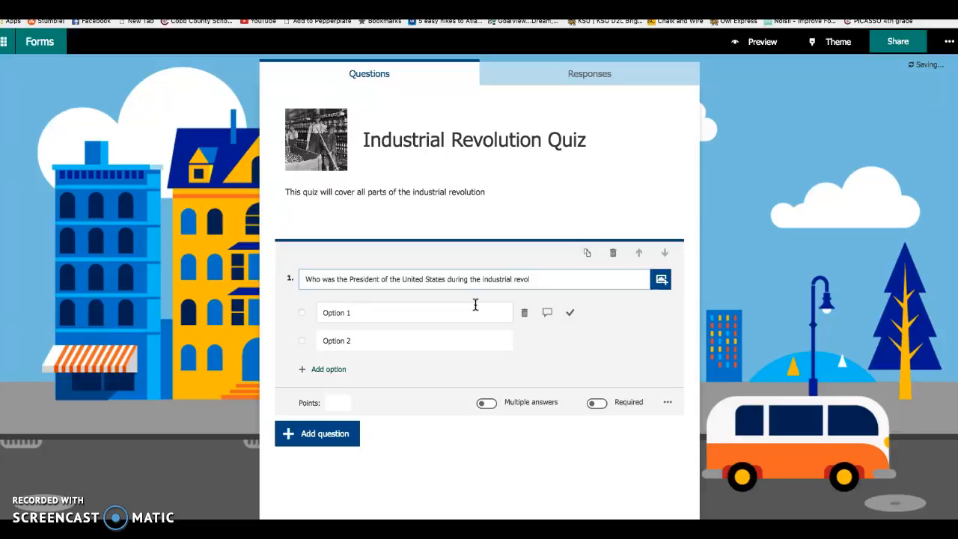
type("revolution>?")
left_click(469, 352)
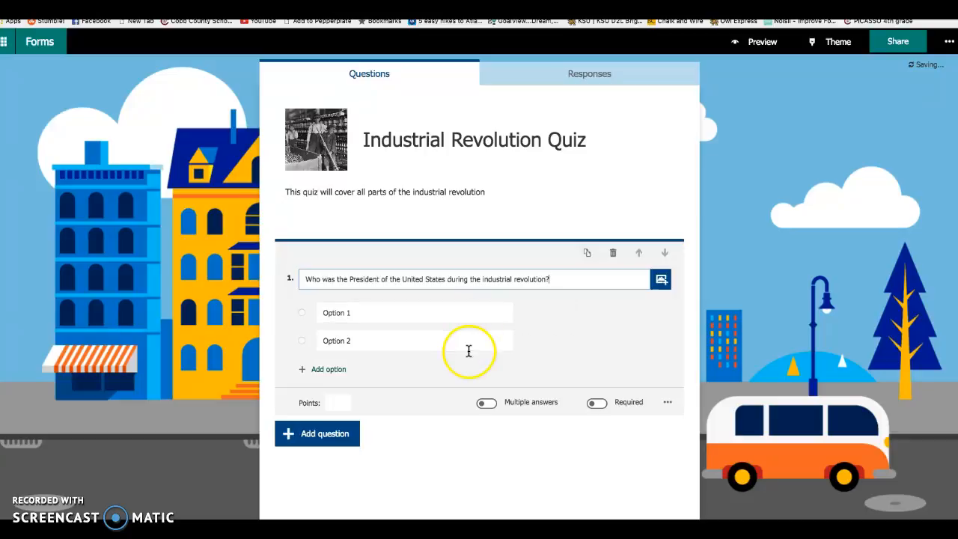
Step: Give the President question four answer options: Obama, Trump, Roosevelt and Licoln
left_click(360, 313)
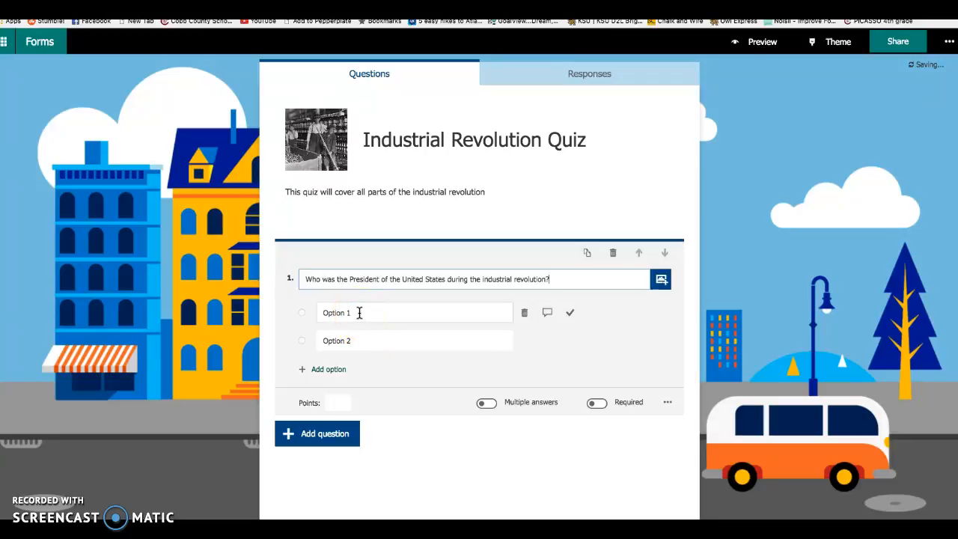
left_click(359, 313)
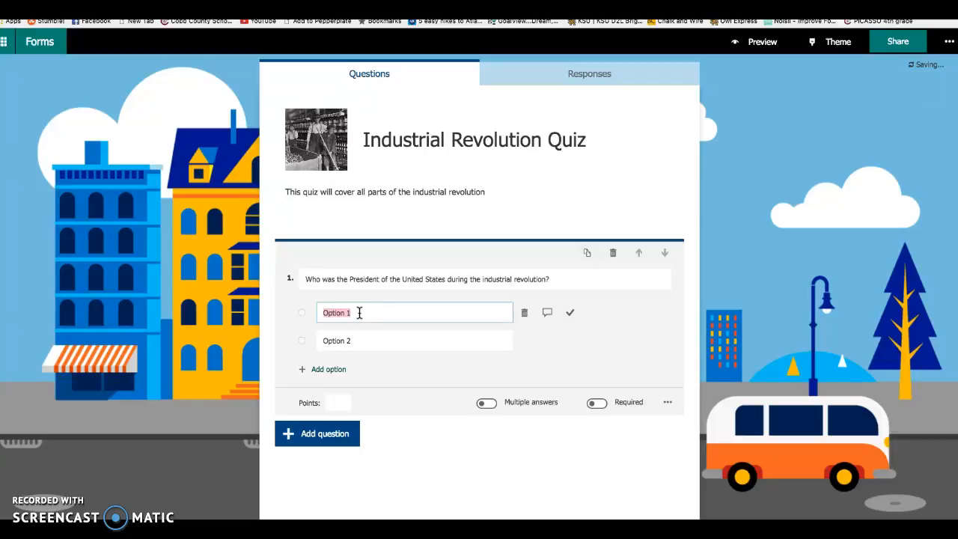
type("Obama")
left_click(354, 345)
type("Trump")
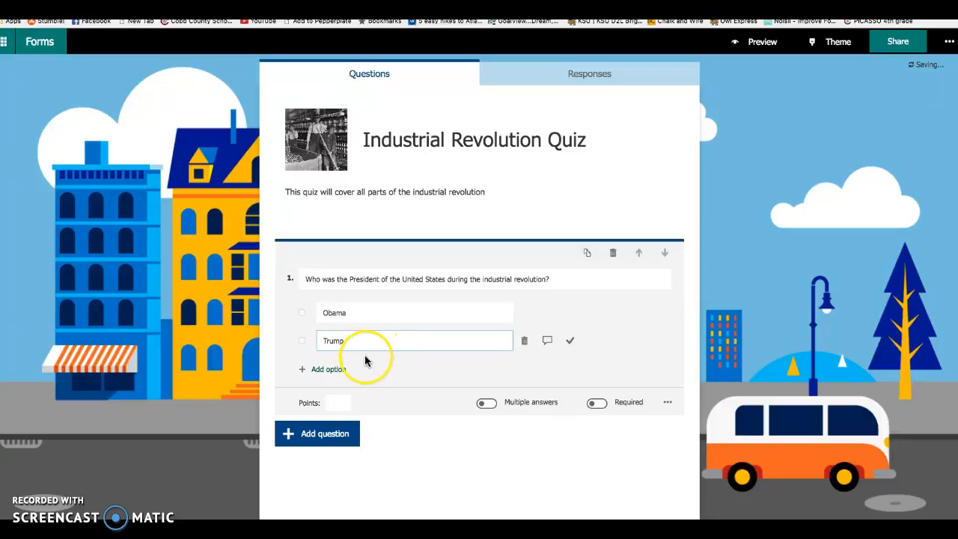
left_click(322, 371)
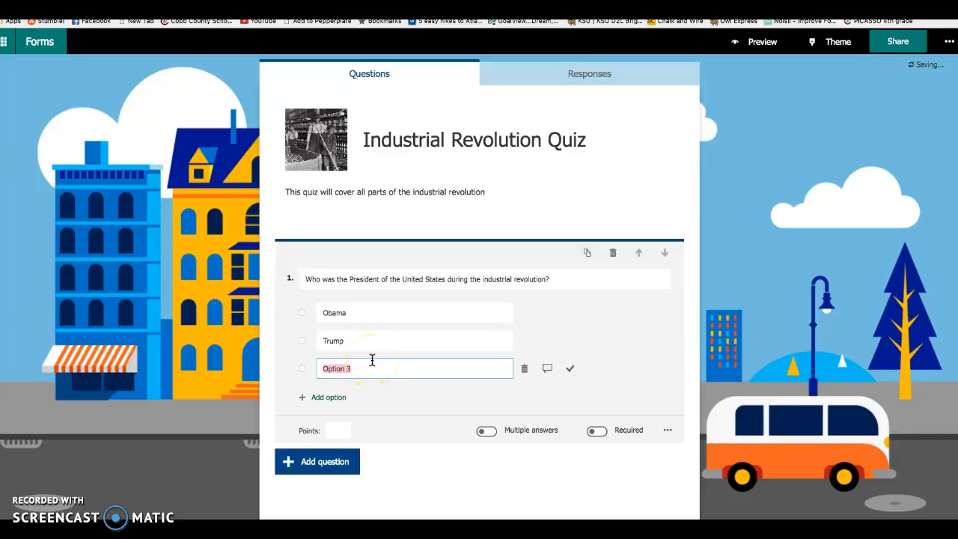
type("Roosevelt")
left_click(329, 397)
type("Licoln")
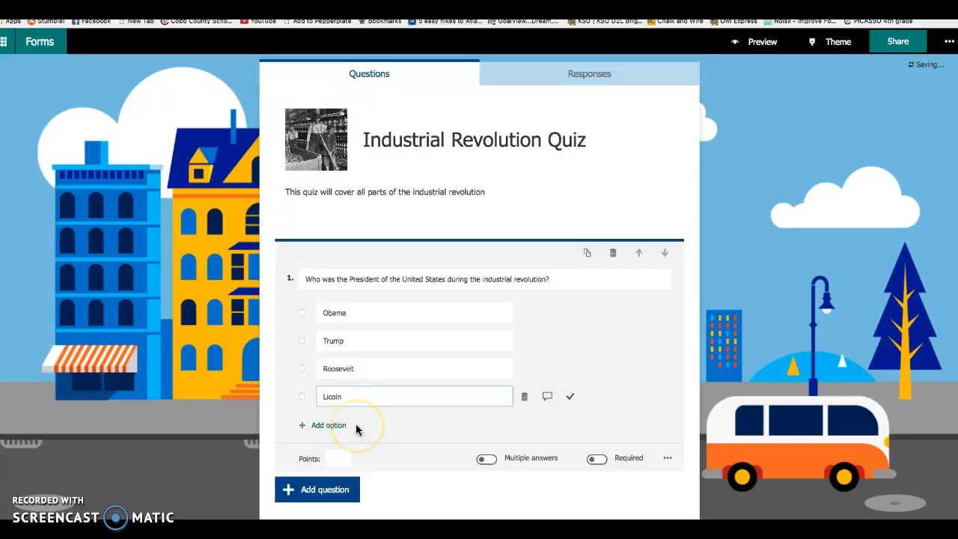
Step: Add and delete a fifth answer option, and mark Licoln as the correct answer
left_click(349, 424)
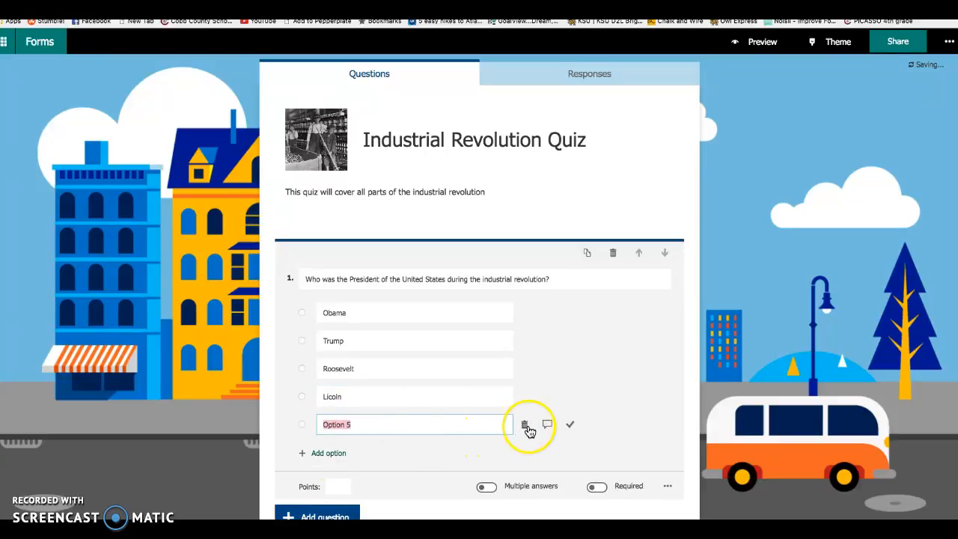
left_click(525, 425)
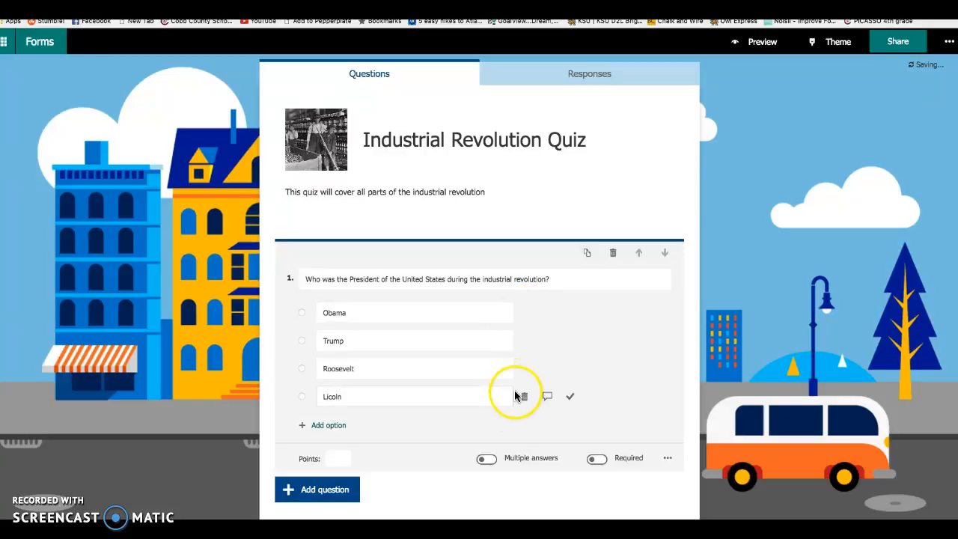
left_click(570, 396)
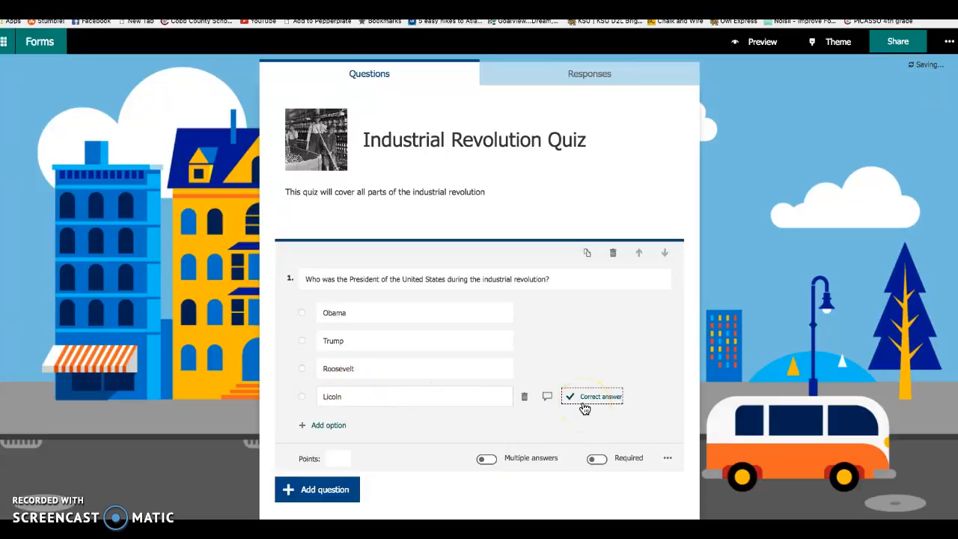
Step: Add a second choice question reading "What were some jobs that people did?"
scroll(455, 420, "down", 1)
scroll(454, 419, "down", 3)
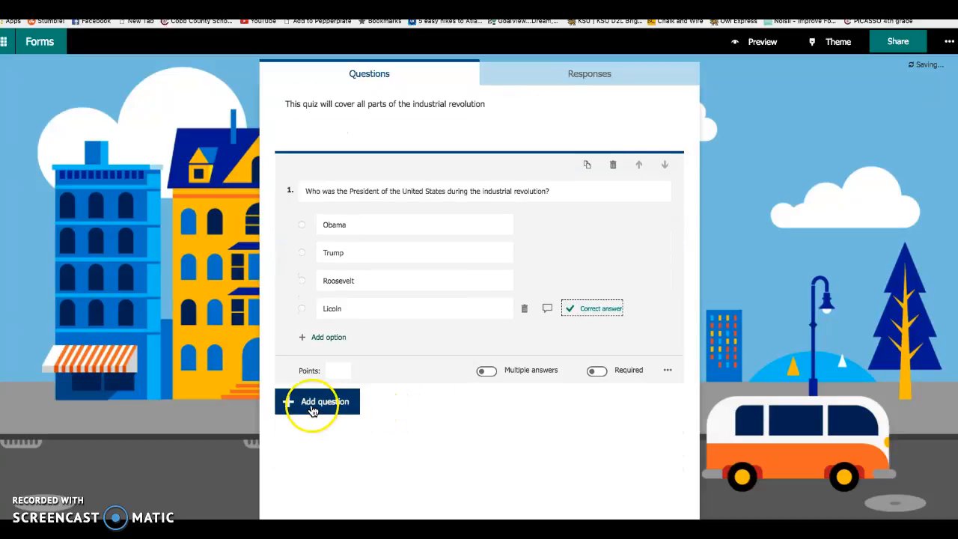
left_click(313, 404)
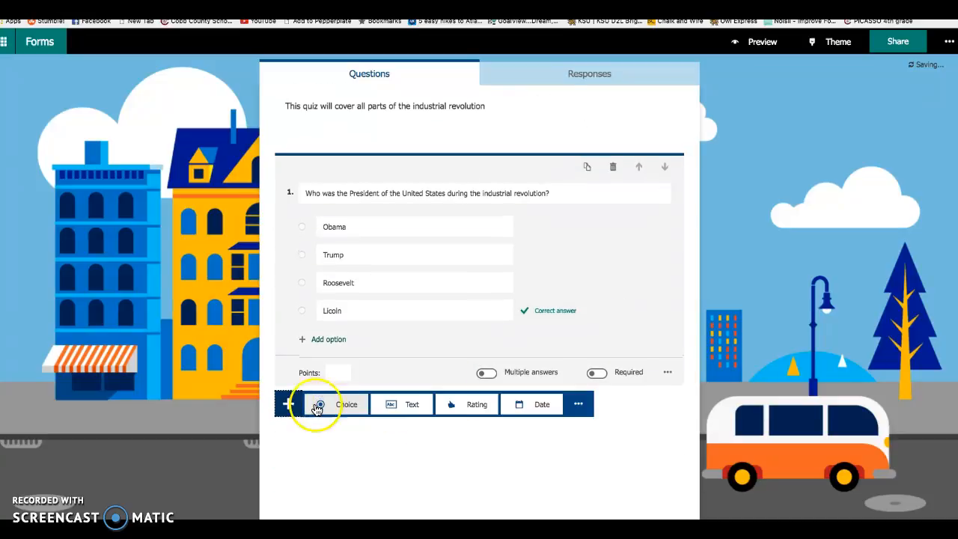
left_click(326, 405)
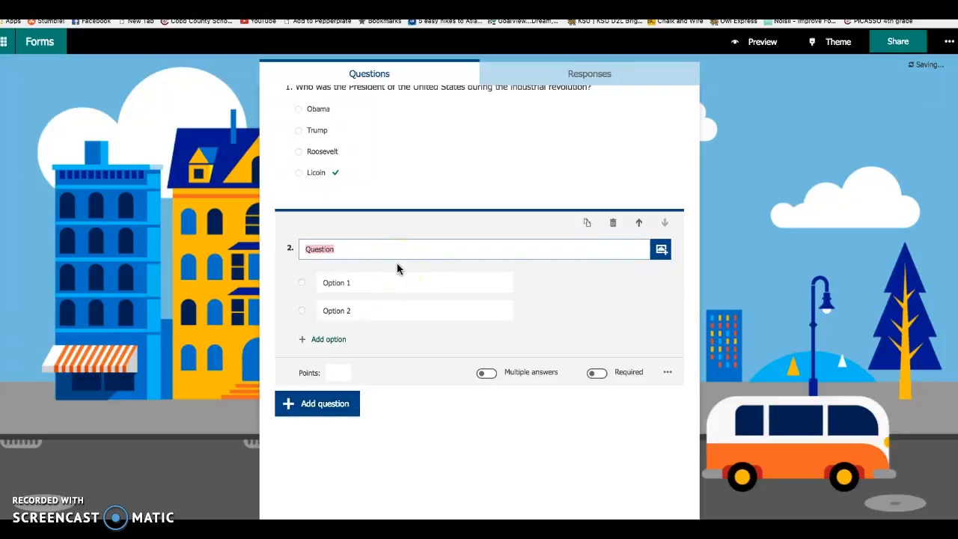
type("What were some jobs that people did?")
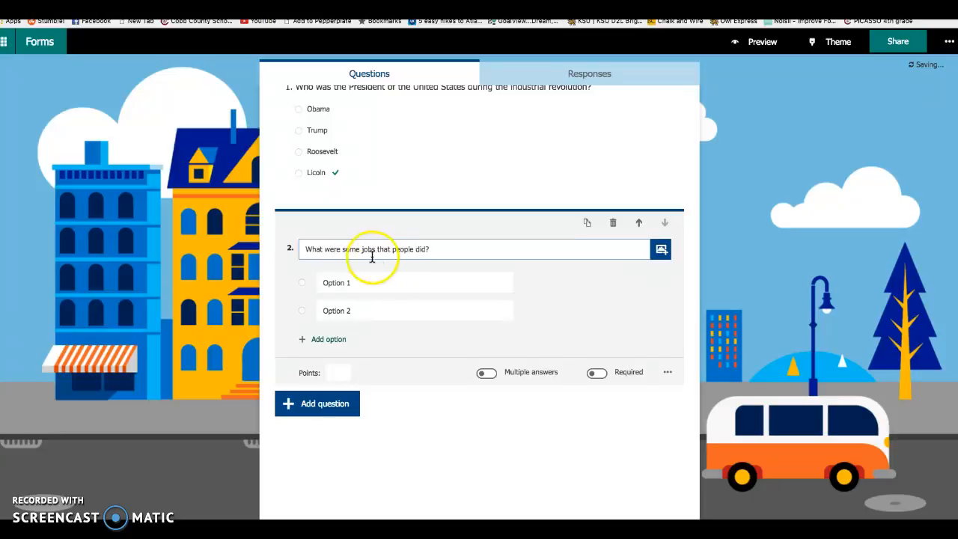
Step: Give the jobs question the options teacher and lawyer plus an unedited third option, with lawyer marked as the correct answer
left_click(369, 279)
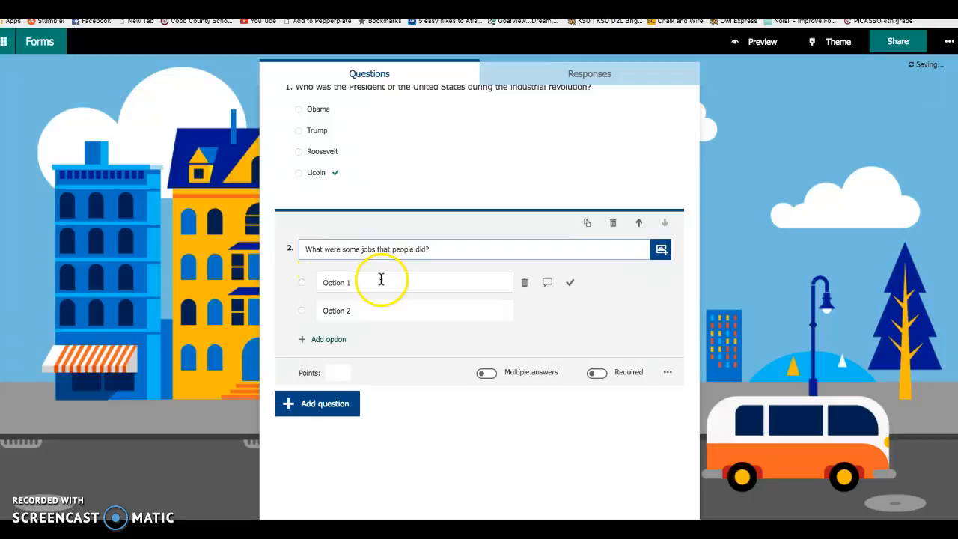
left_click(384, 282)
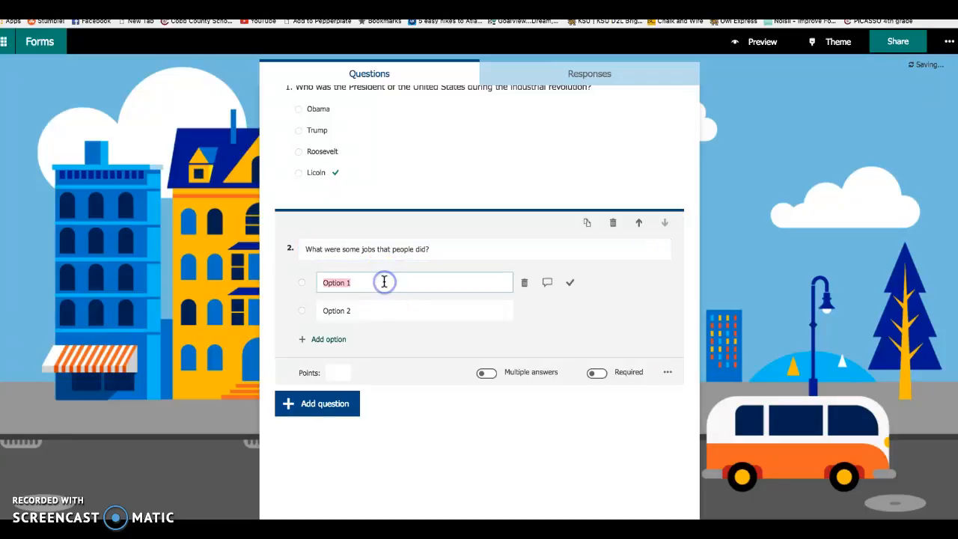
type("teacher")
left_click(370, 310)
type("lawyer")
left_click(333, 339)
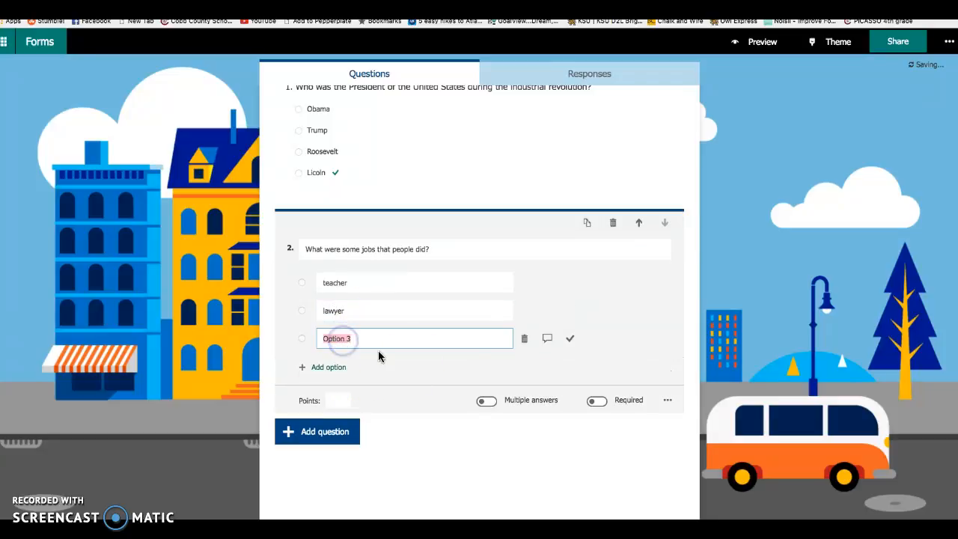
left_click(572, 313)
Step: Move the jobs question above the President question in the quiz order
scroll(623, 245, "up", 1)
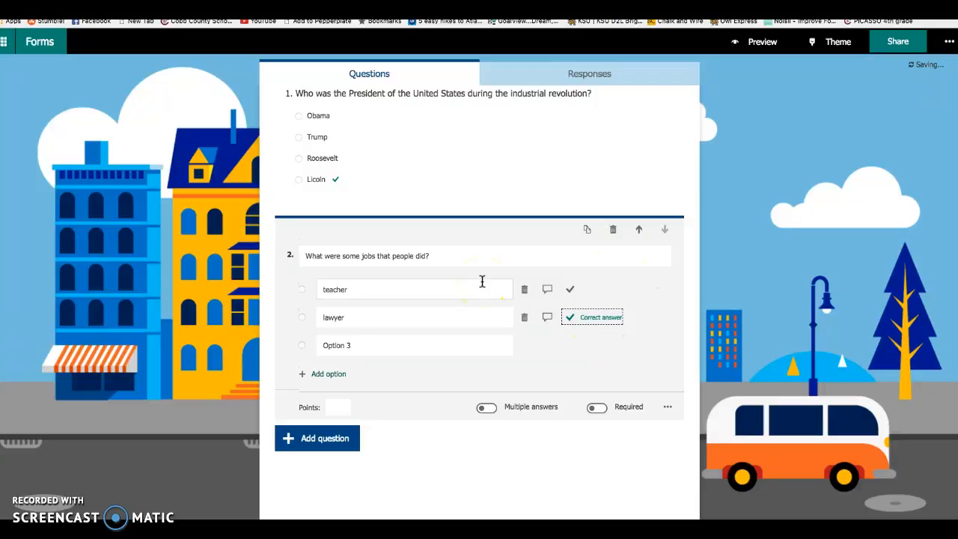
scroll(487, 289, "up", 1)
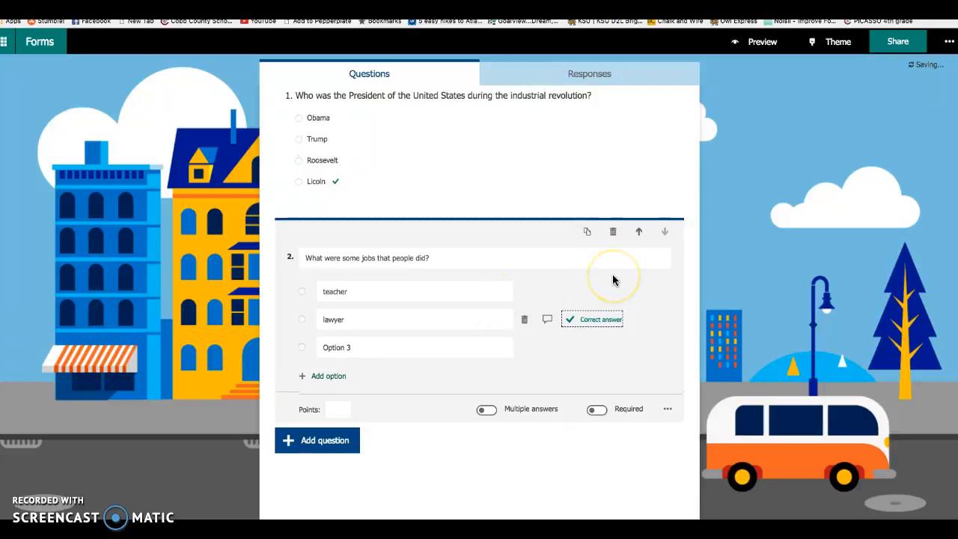
left_click(641, 238)
left_click(635, 267)
scroll(653, 291, "down", 2)
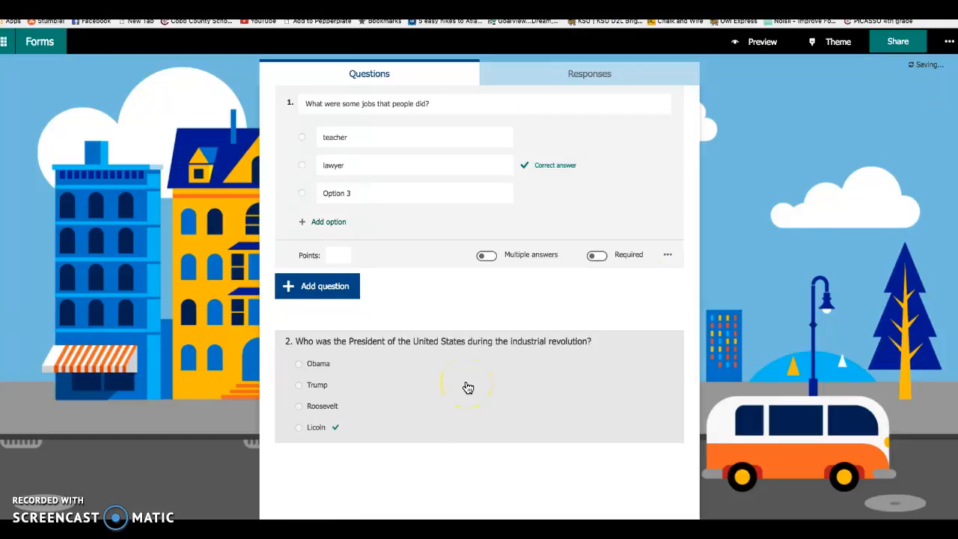
scroll(468, 387, "up", 3)
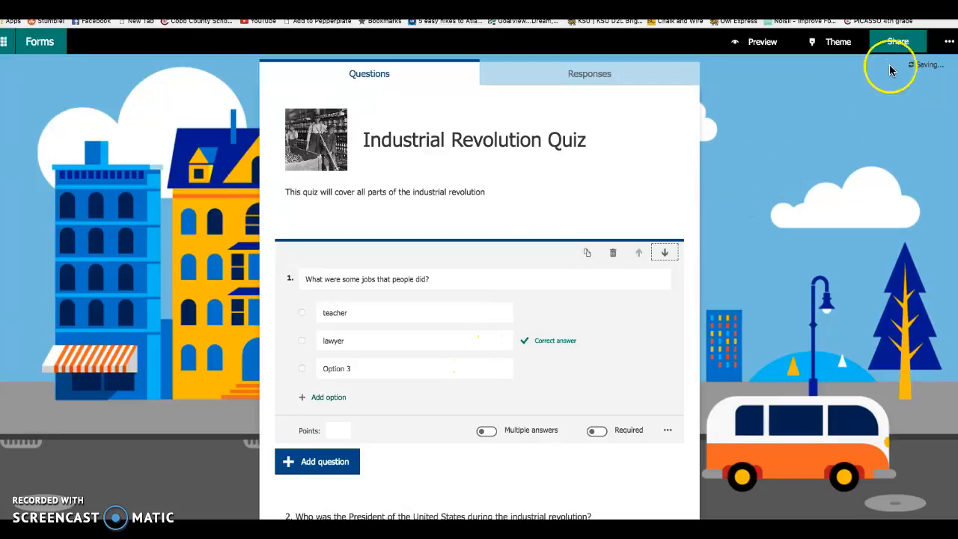
Step: Generate a QR code for sharing the quiz with respondents and download it
left_click(898, 42)
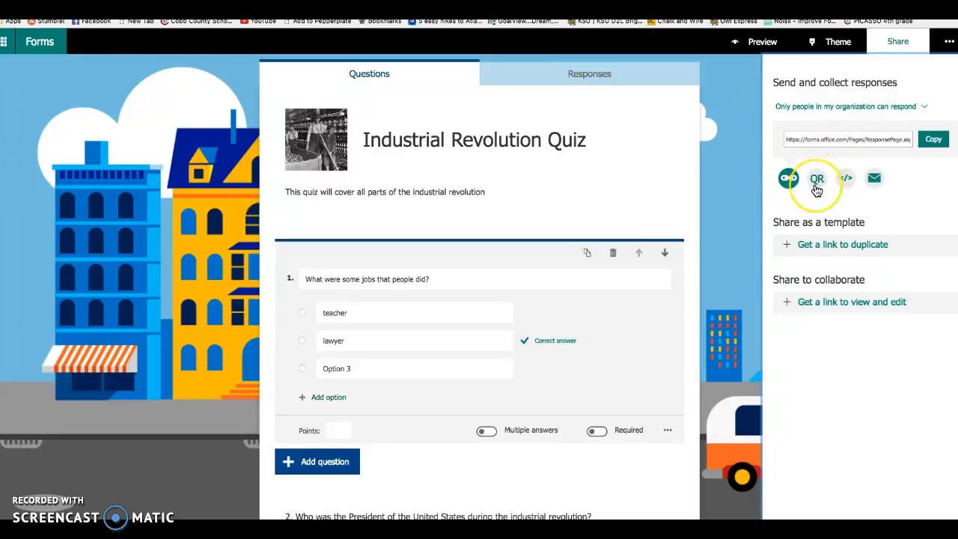
left_click(817, 184)
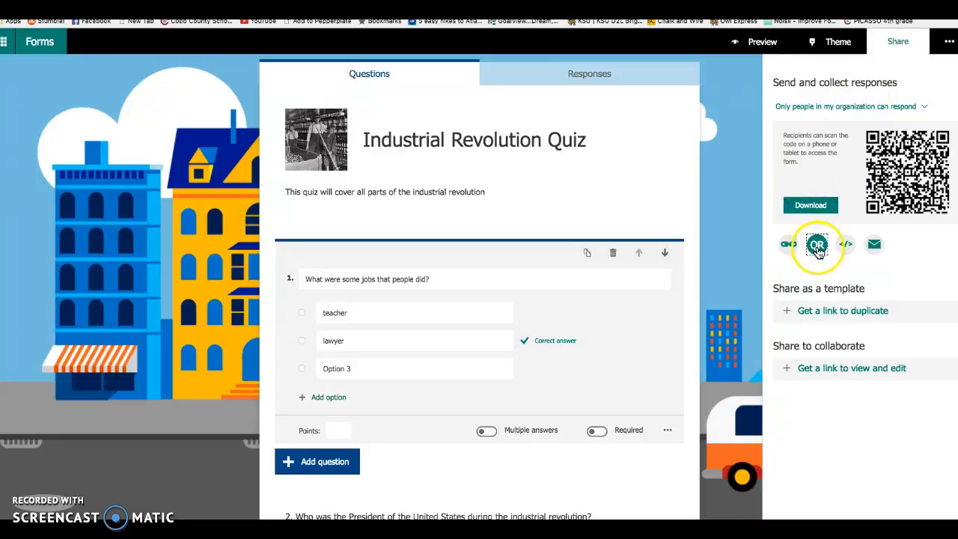
left_click(817, 207)
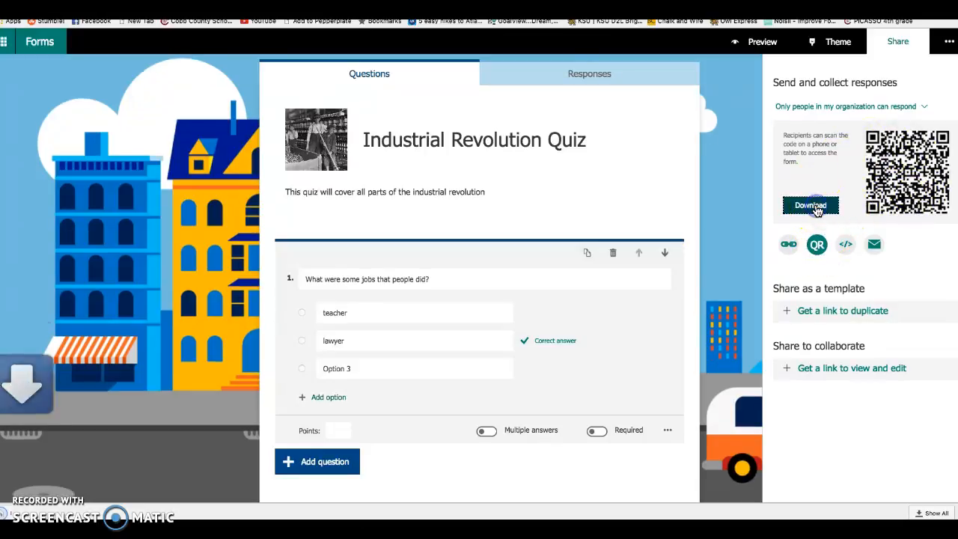
Step: Open the downloaded Industrial Revolution Quiz.png and display the QR code in full screen
left_click(56, 513)
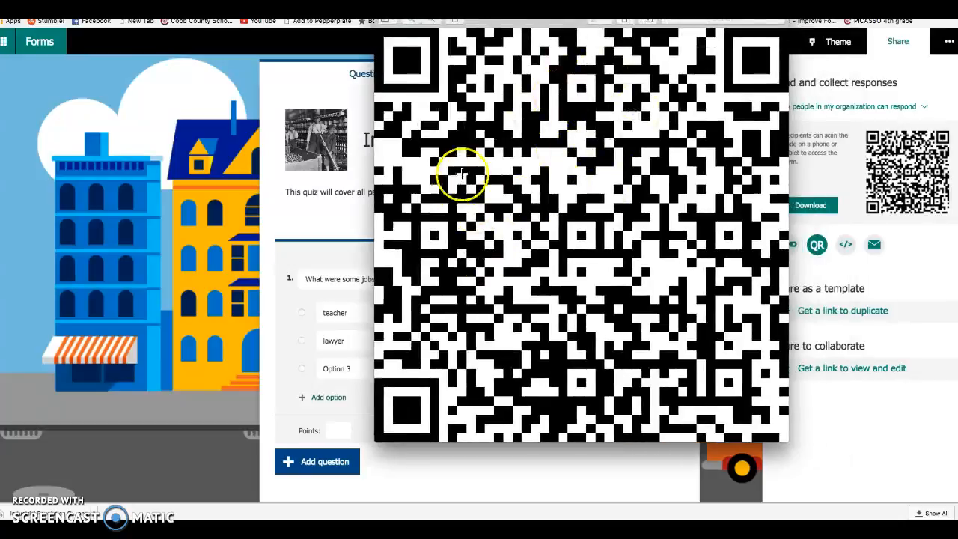
left_click_drag(694, 9, 646, 76)
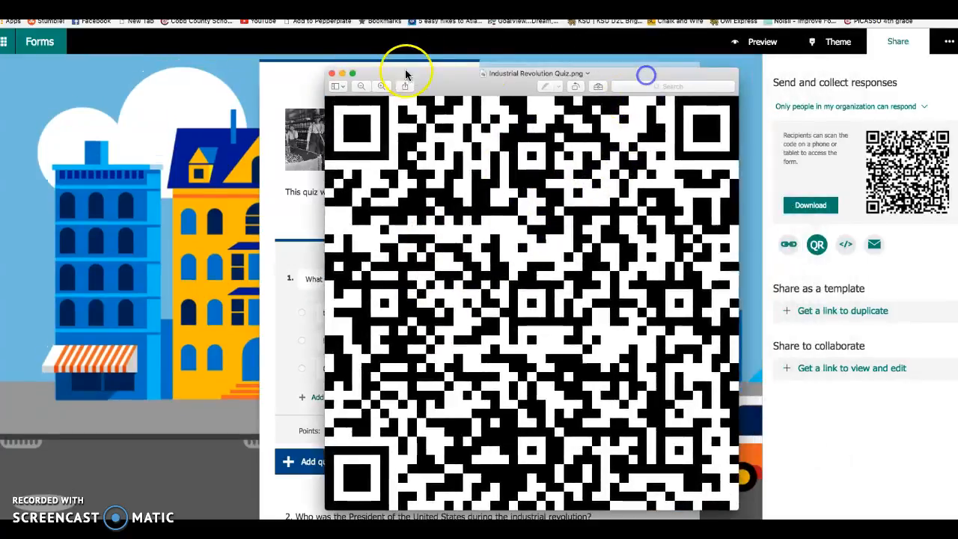
left_click(352, 76)
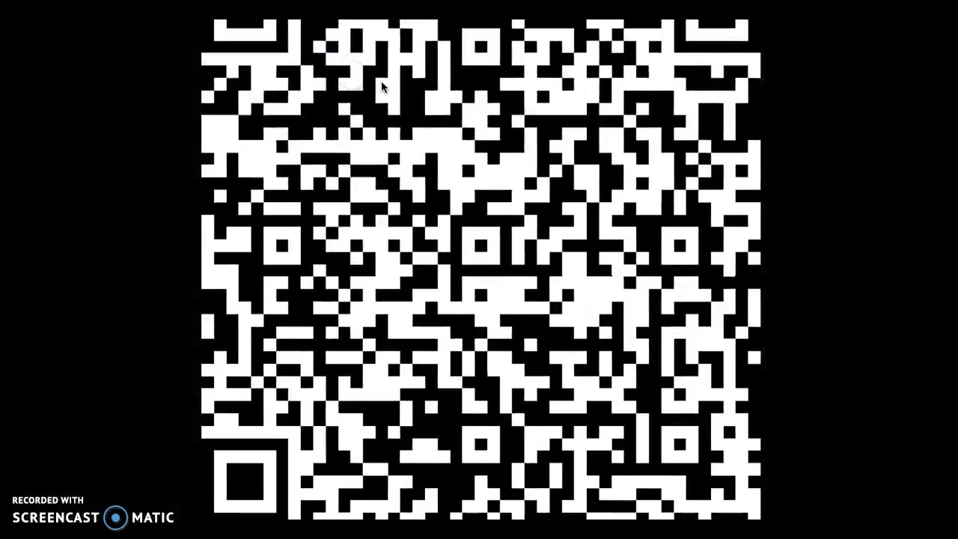